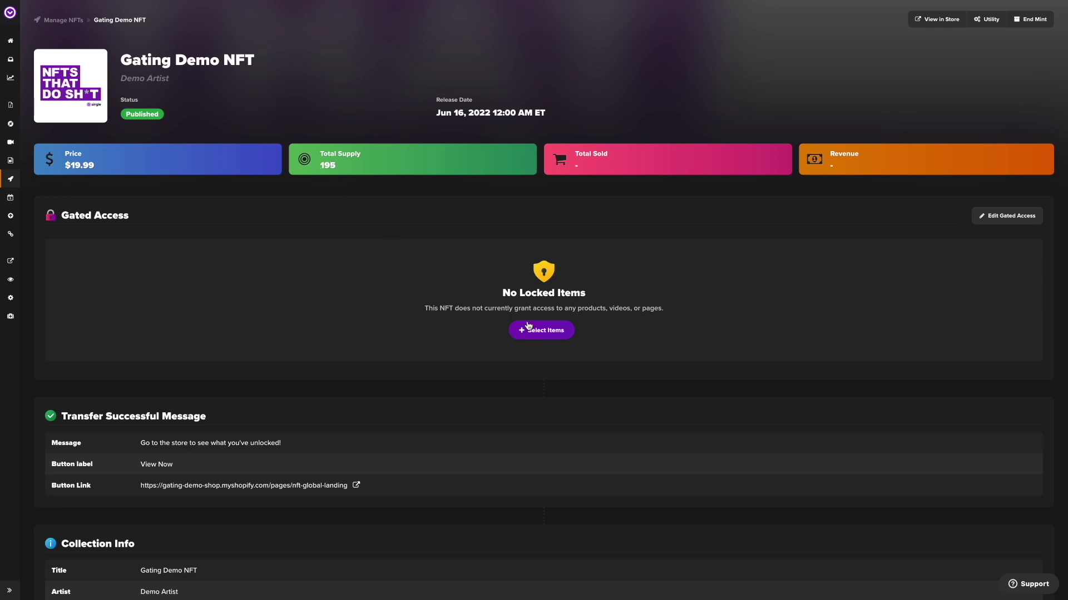
Gate the Exclusive T-Shirt product (required 1, allowed 1) and add a second gated row
{"action": "scroll", "coordinate": [544, 338], "scroll_direction": "down", "scroll_amount": 2}
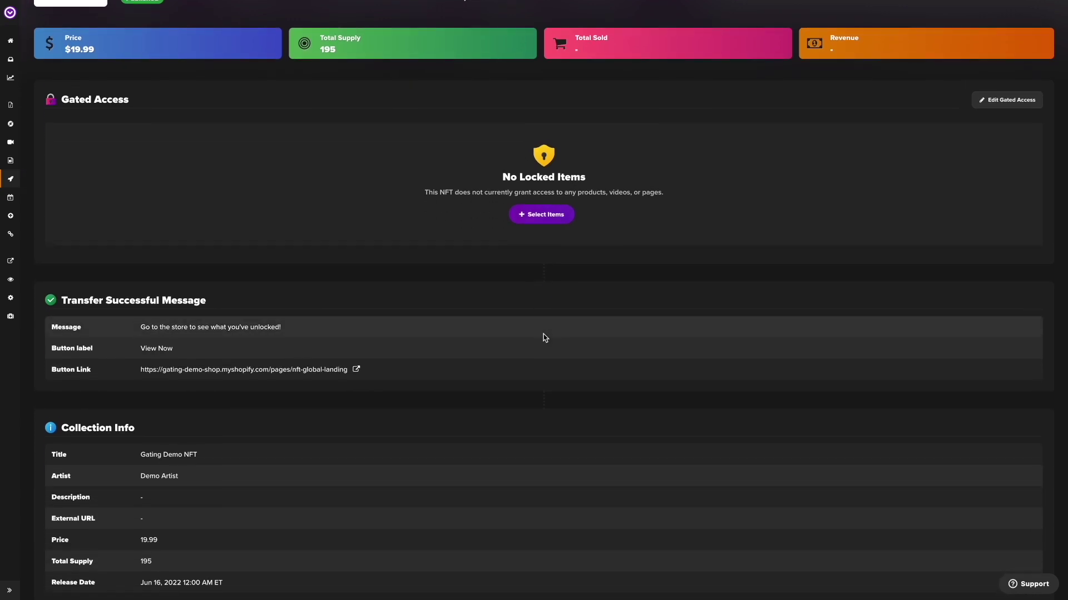
{"action": "scroll", "coordinate": [543, 338], "scroll_direction": "down", "scroll_amount": 3}
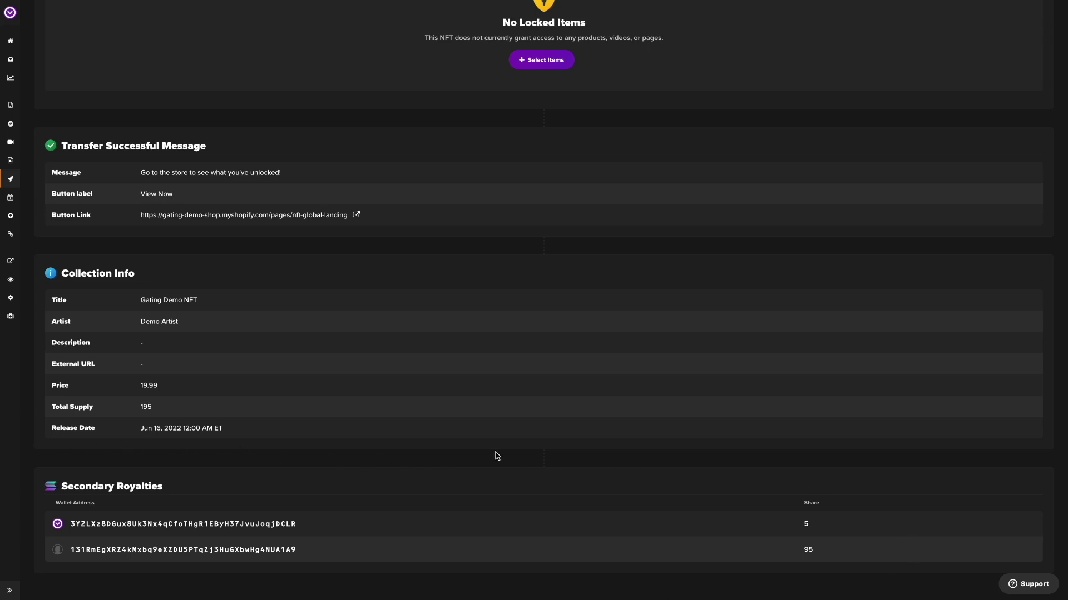
{"action": "scroll", "coordinate": [500, 455], "scroll_direction": "up", "scroll_amount": 2}
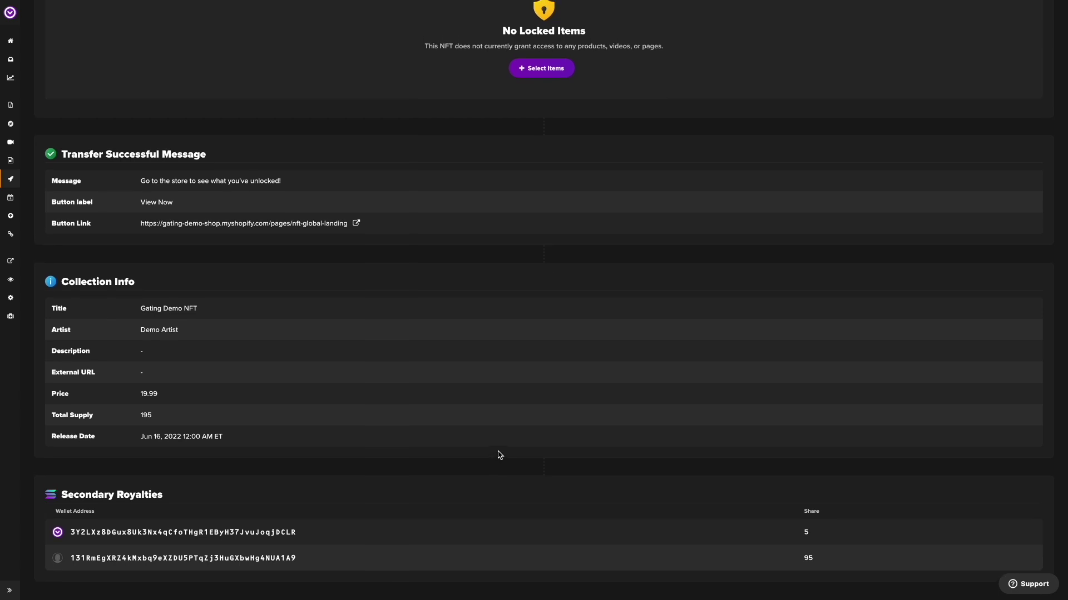
{"action": "scroll", "coordinate": [499, 455], "scroll_direction": "up", "scroll_amount": 3}
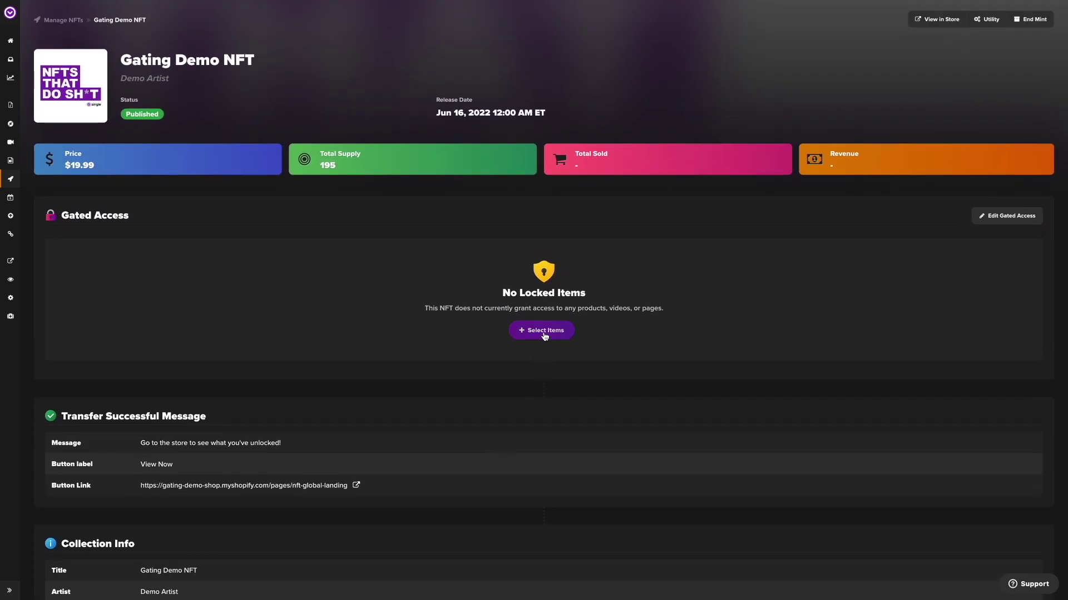
{"action": "left_click", "coordinate": [545, 335]}
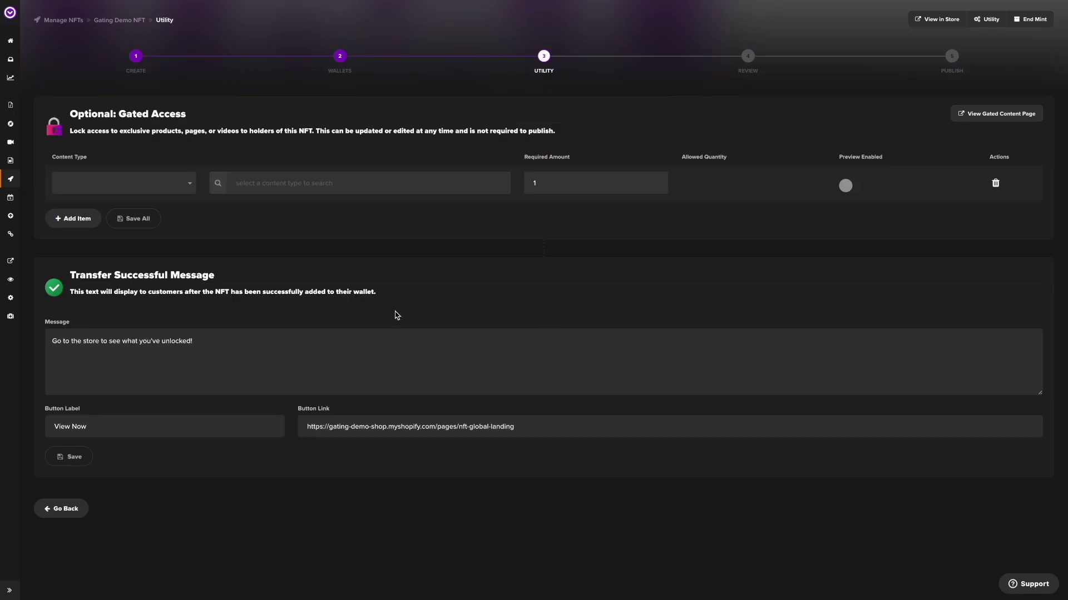
{"action": "left_click", "coordinate": [173, 181]}
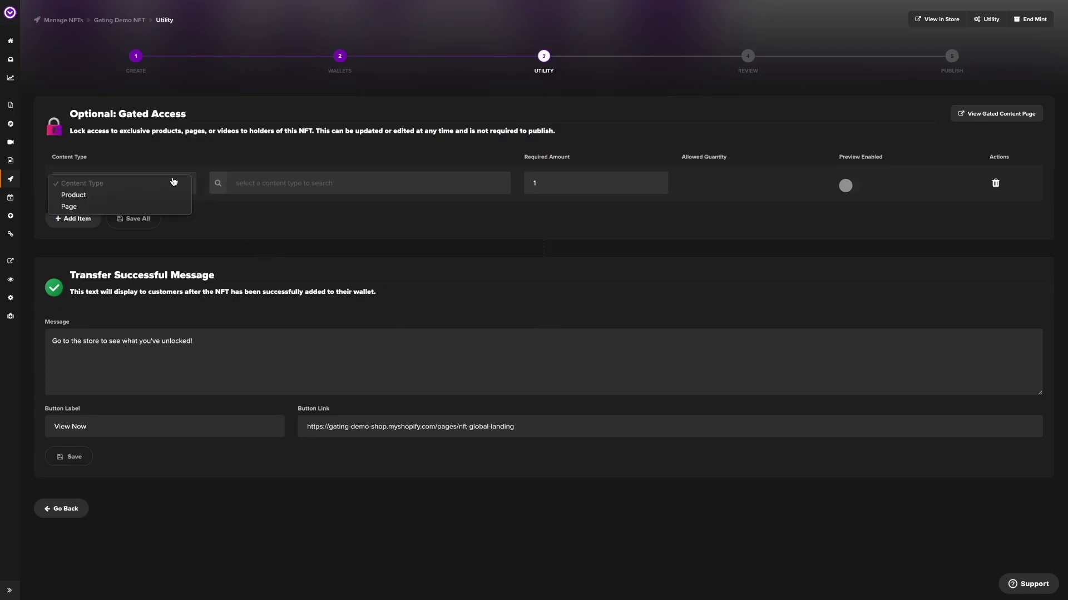
{"action": "left_click", "coordinate": [118, 195]}
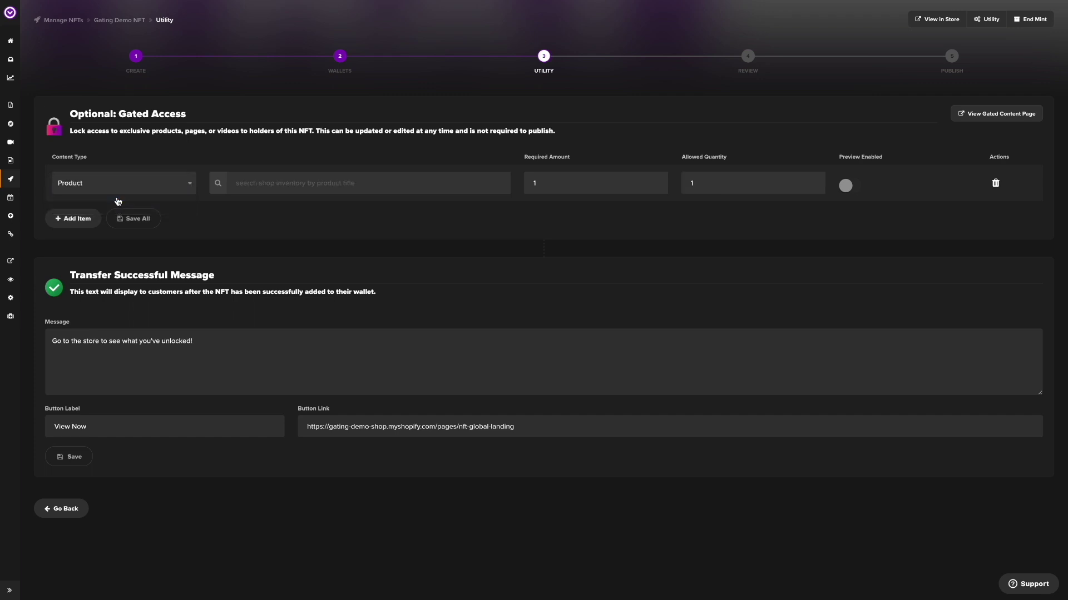
{"action": "left_click", "coordinate": [283, 183]}
{"action": "type", "text": "t"}
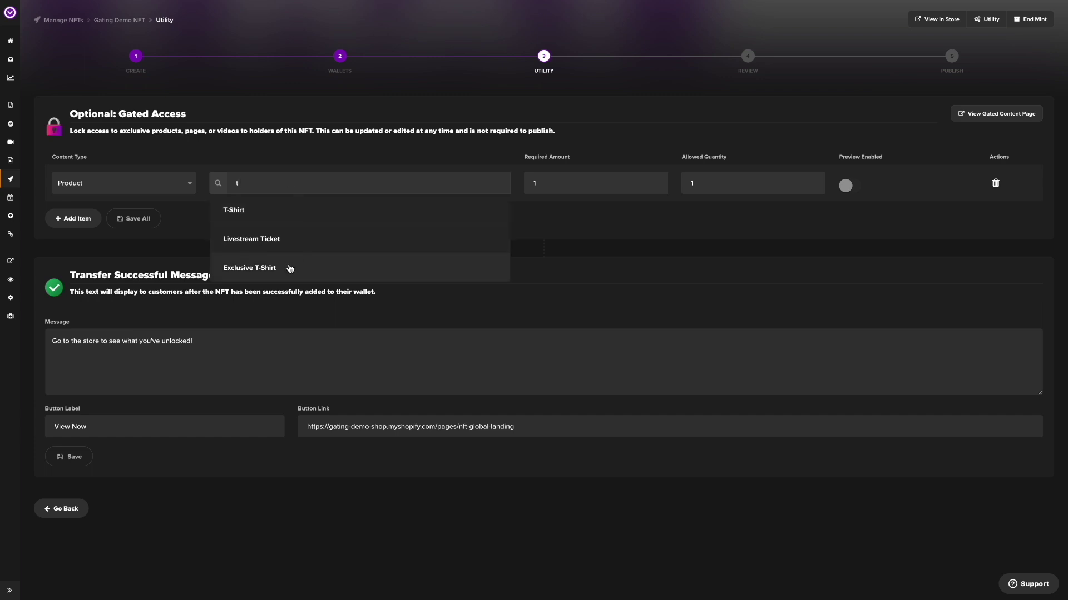
{"action": "left_click", "coordinate": [250, 268]}
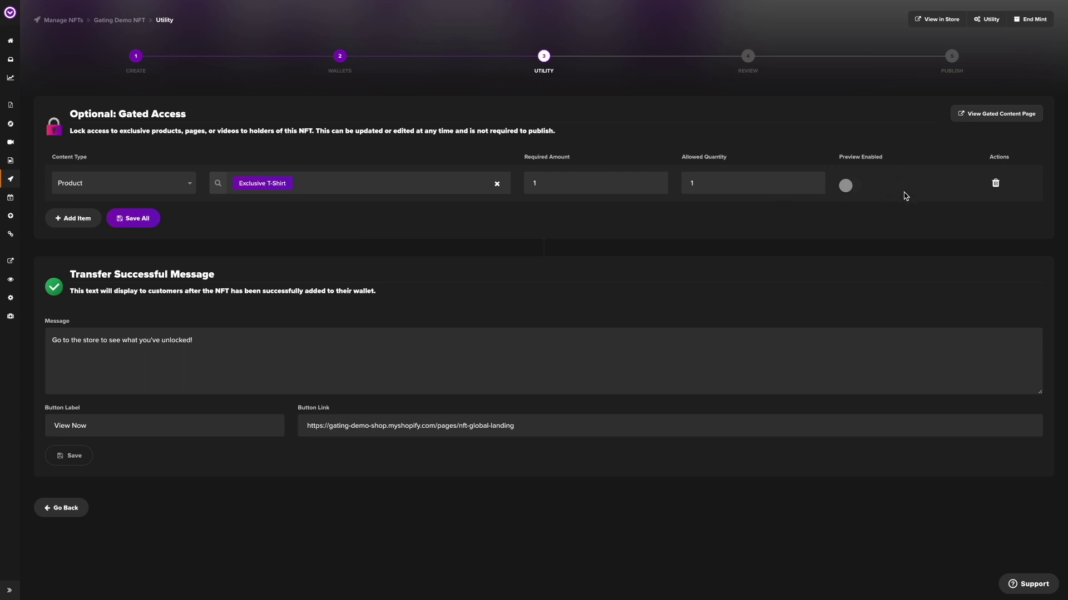
{"action": "left_click", "coordinate": [71, 220]}
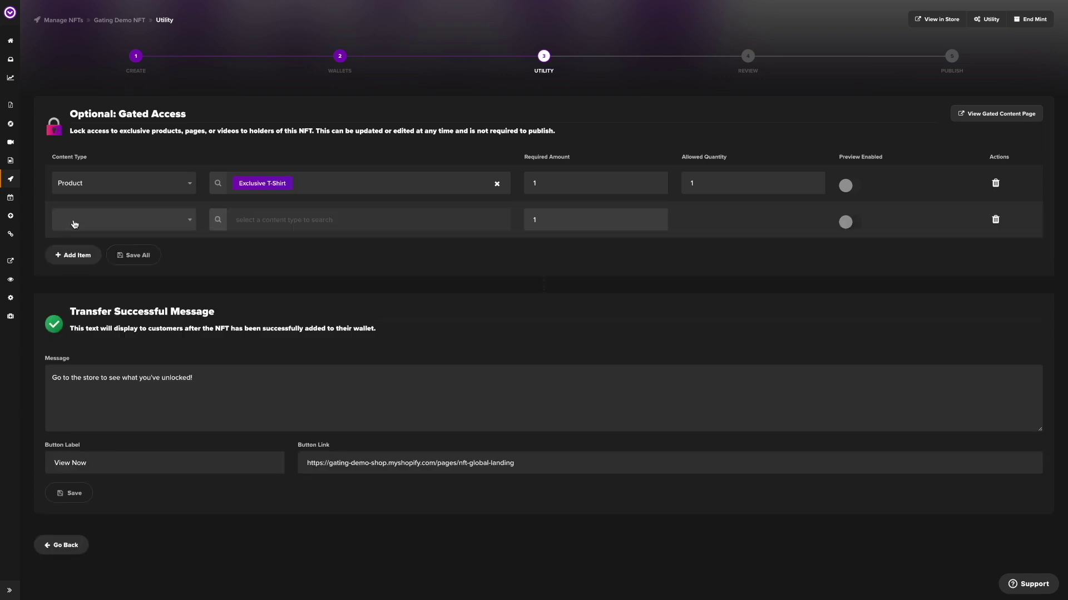
Set the second row to the Exclusive Vinyl product and save both gated items
{"action": "left_click", "coordinate": [72, 220]}
{"action": "left_click", "coordinate": [74, 231]}
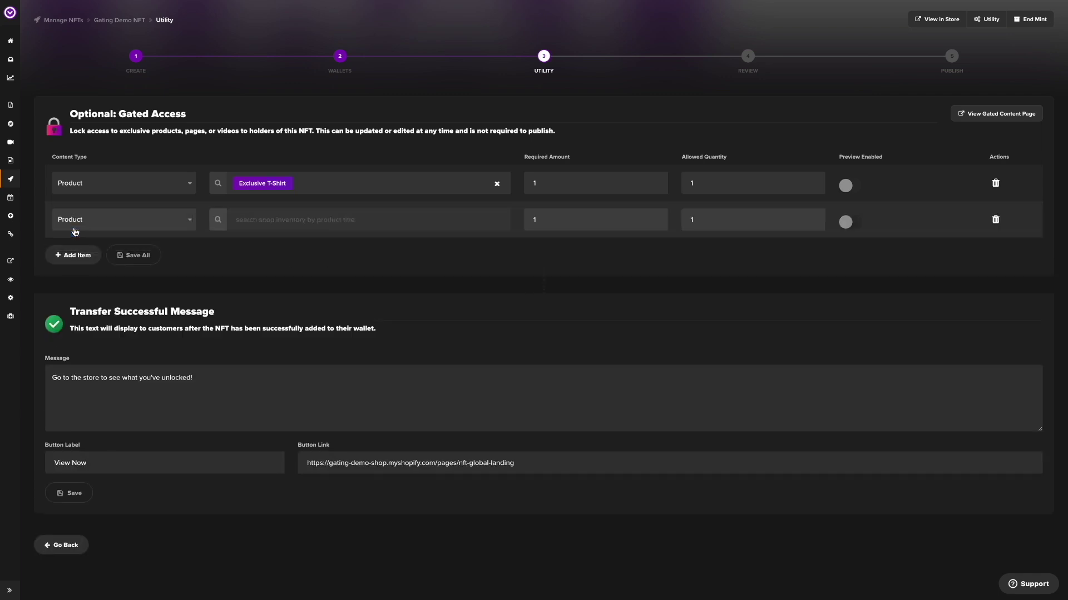
{"action": "left_click", "coordinate": [251, 217]}
{"action": "type", "text": "vinyl"}
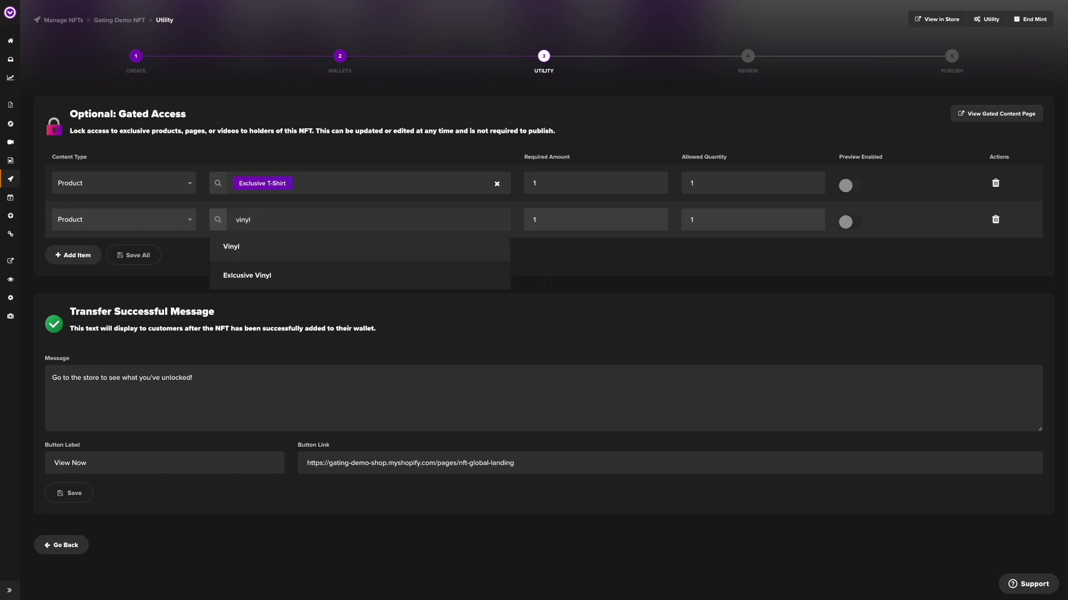
{"action": "left_click", "coordinate": [253, 275]}
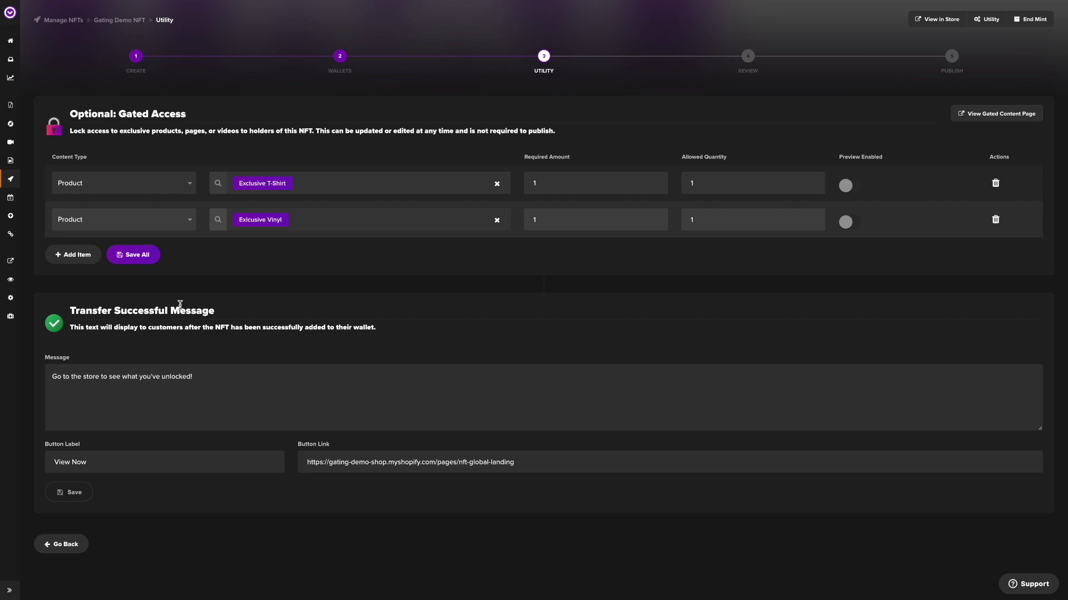
{"action": "left_click", "coordinate": [144, 257]}
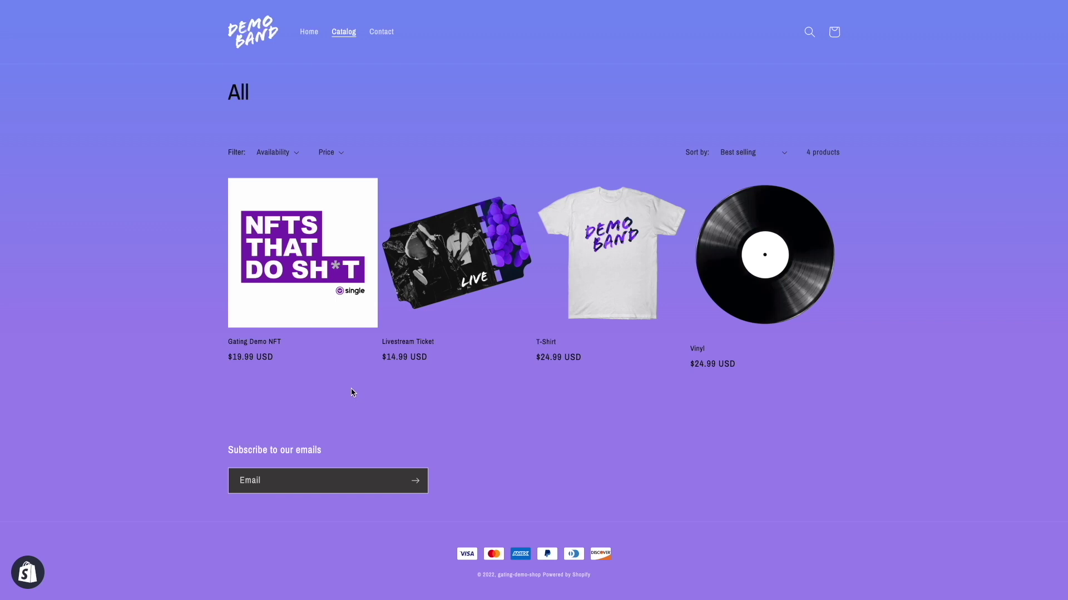
Open the $19.99 Gating Demo NFT product page and buy it now
{"action": "left_click", "coordinate": [325, 246]}
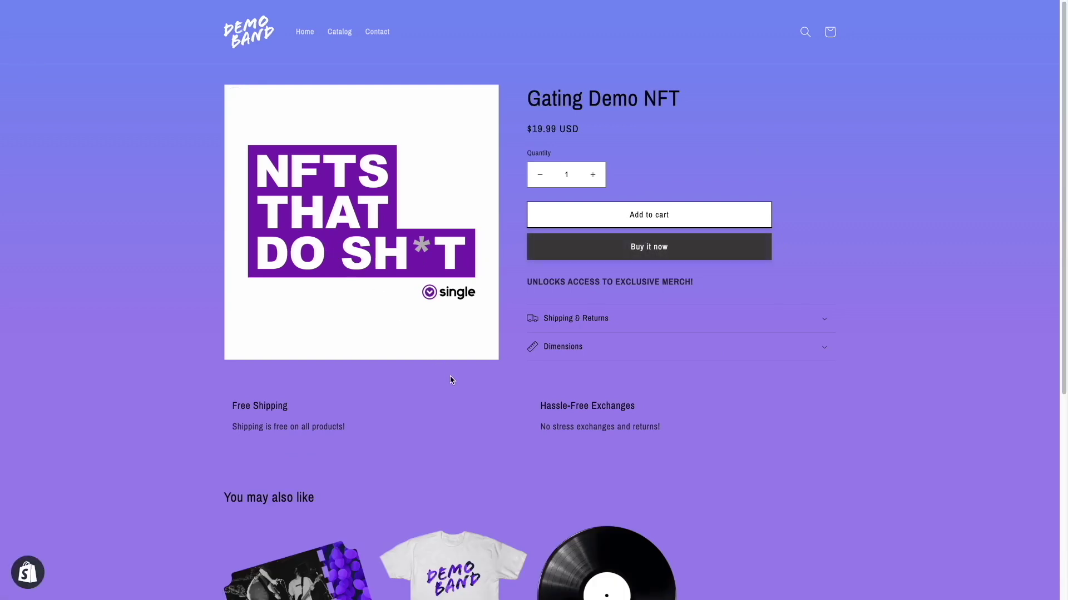
{"action": "left_click", "coordinate": [617, 255]}
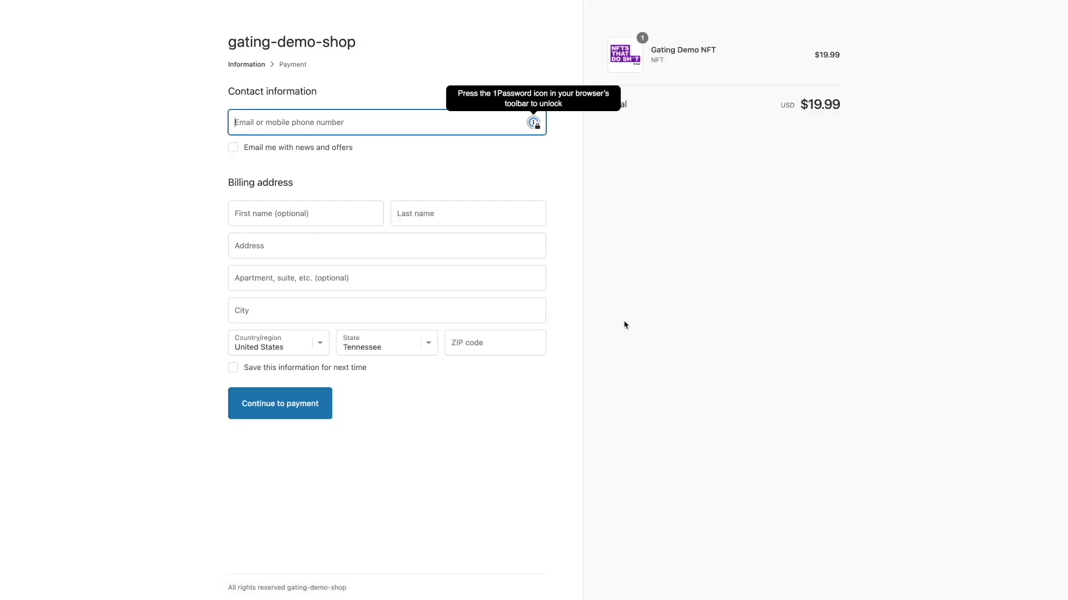
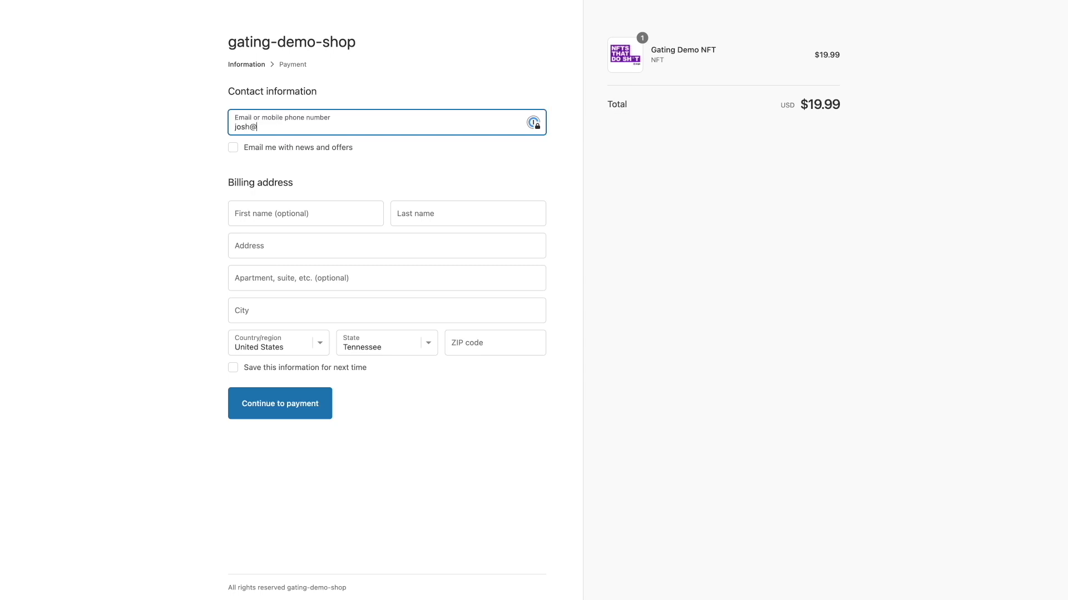
Enter the contact e-mail and the buyer's first and last name
{"action": "left_click", "coordinate": [353, 227]}
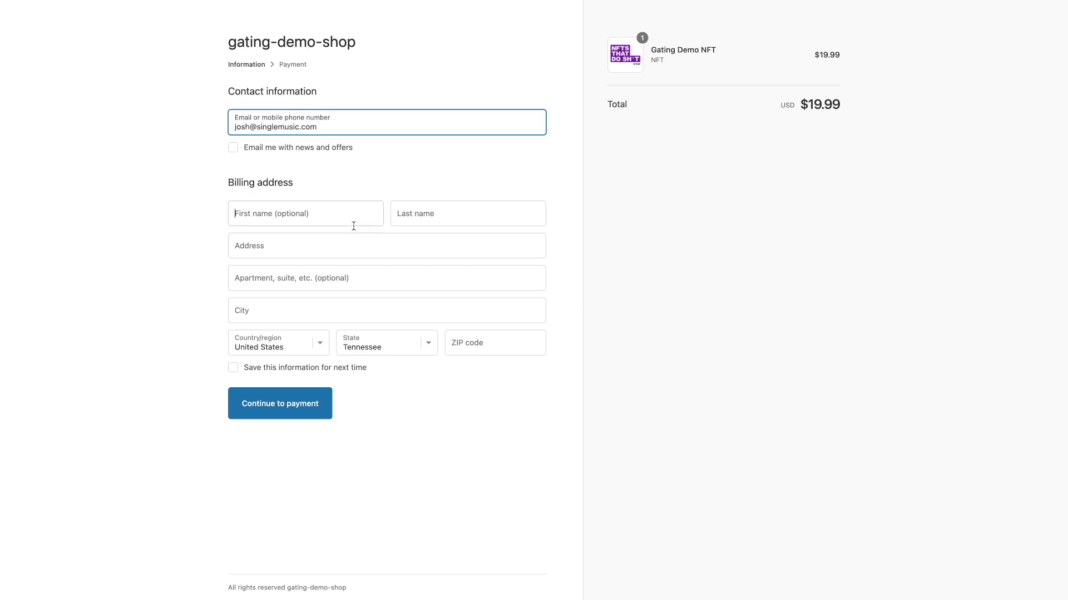
{"action": "type", "text": "josh"}
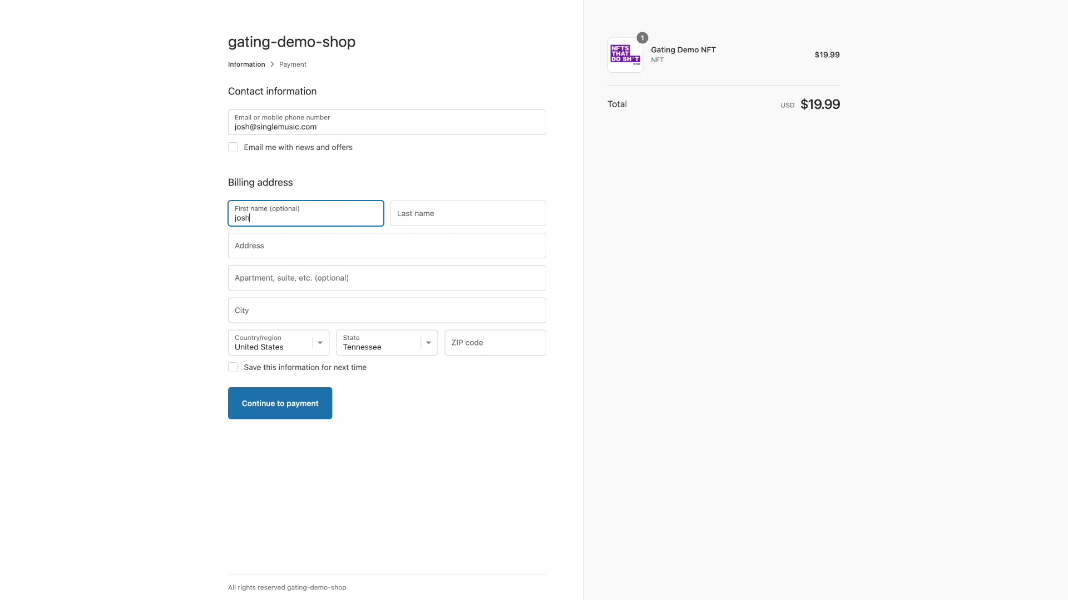
{"action": "key", "text": "Tab"}
{"action": "type", "text": "b"}
Fill the billing address from a suggested street address and continue to payment
{"action": "key", "text": "Tab"}
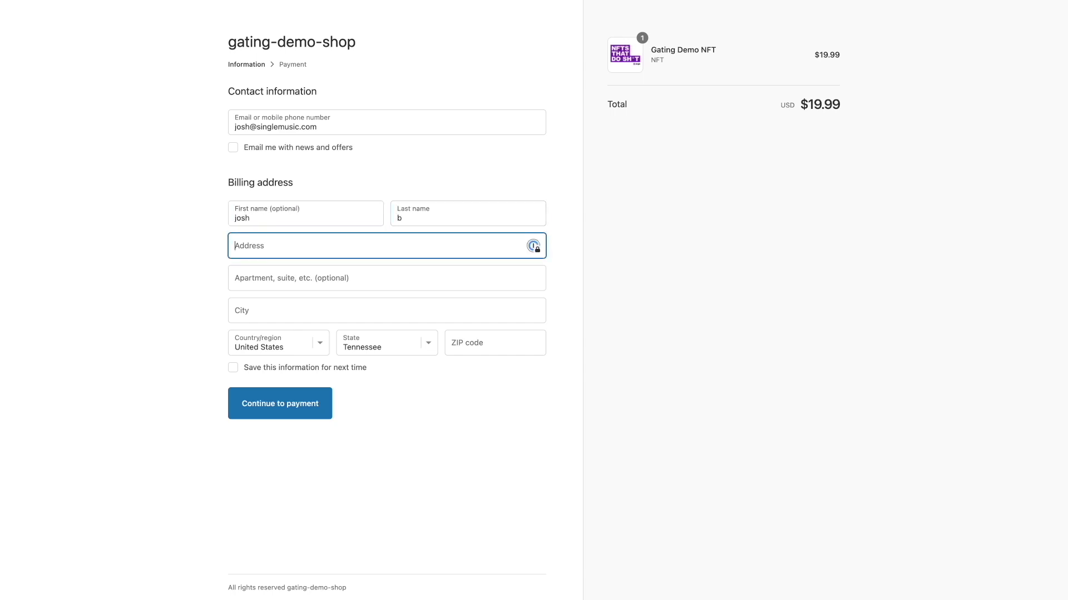
{"action": "type", "text": "123 strret"}
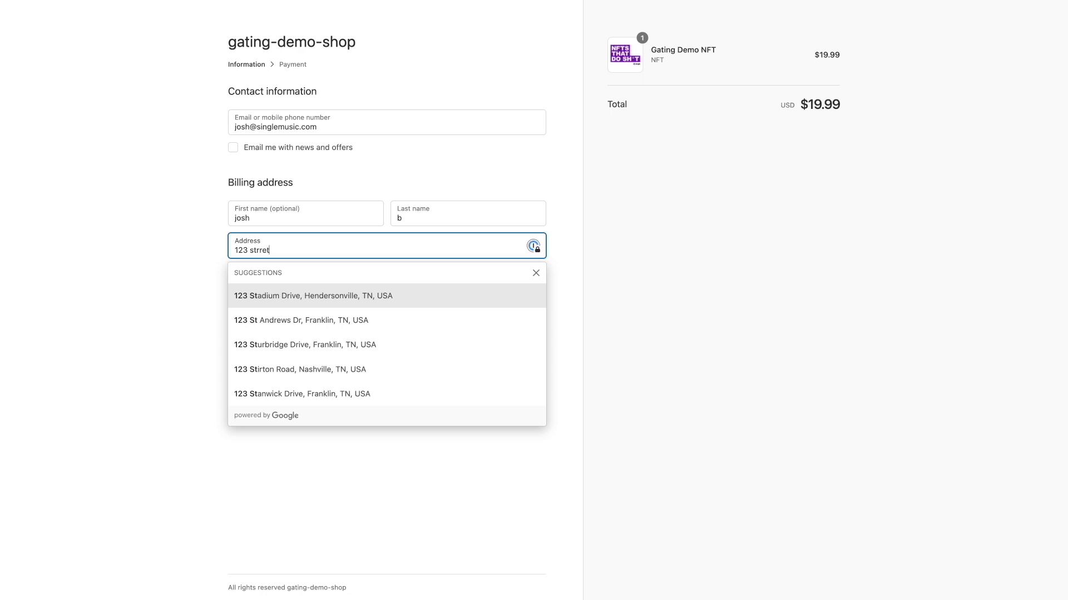
{"action": "key", "text": "BackSpace"}
{"action": "key", "text": "BackSpace"}
{"action": "key", "text": "BackSpace"}
{"action": "type", "text": "e"}
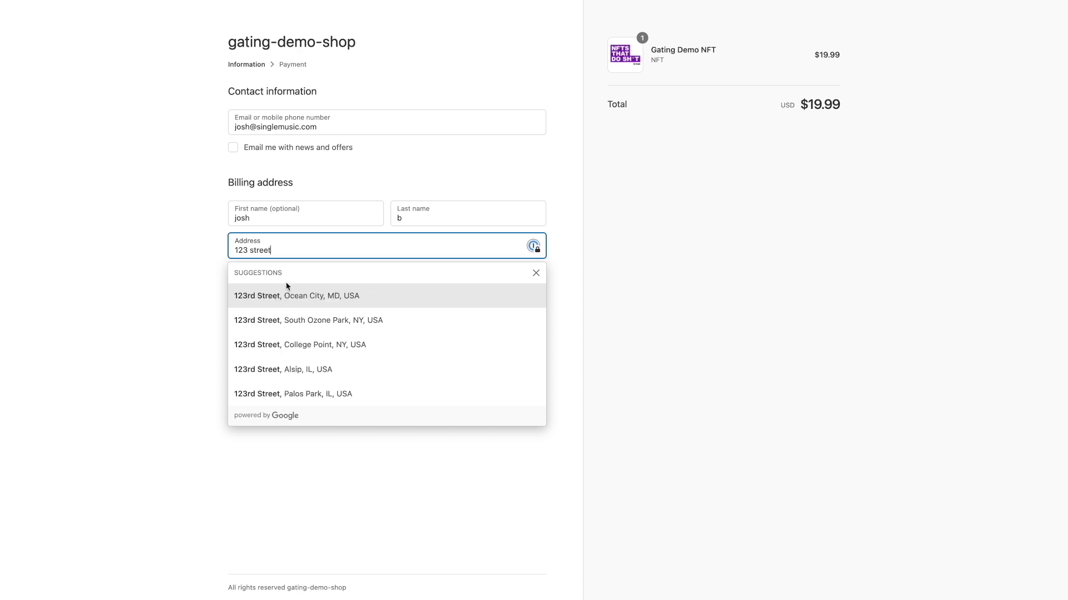
{"action": "left_click", "coordinate": [297, 301]}
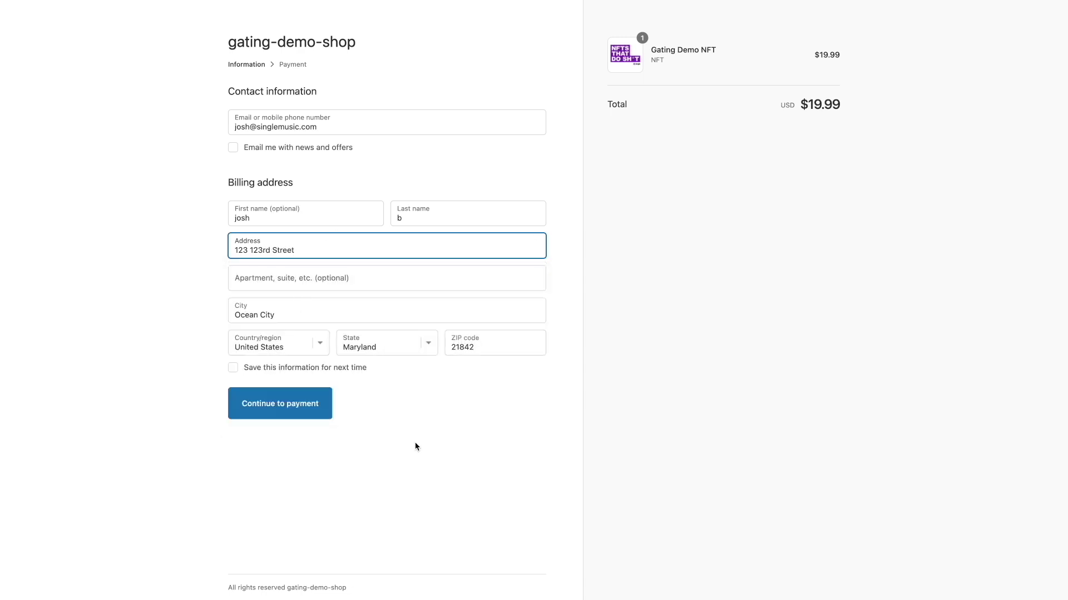
{"action": "left_click", "coordinate": [306, 416]}
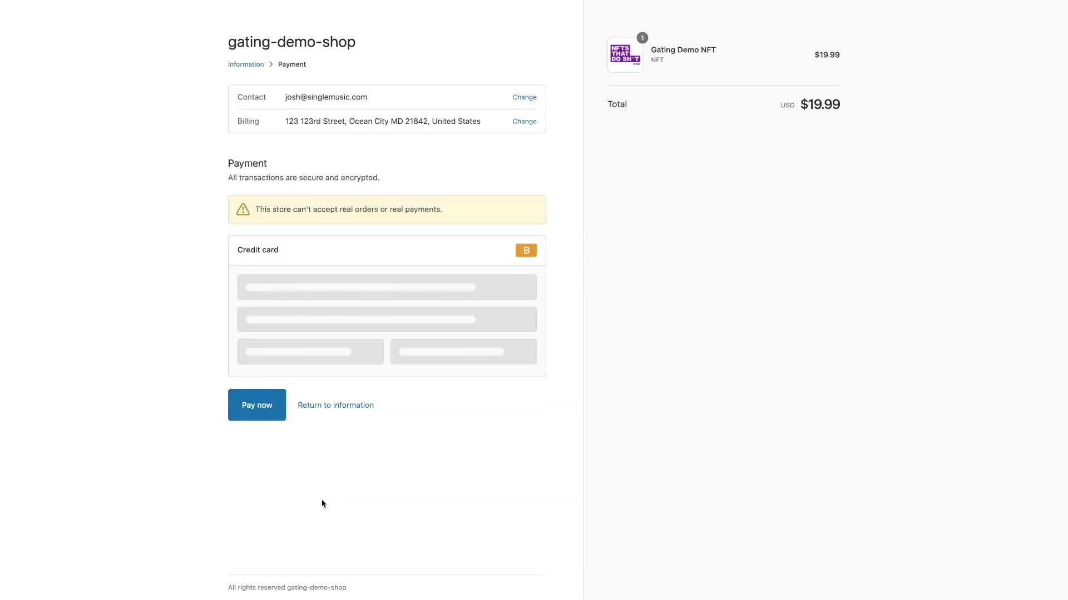
Enter the card number, name on card, expiry 02 / 24 and security code, then pay $19.99
{"action": "left_click", "coordinate": [317, 294]}
{"action": "type", "text": "1"}
{"action": "key", "text": "Tab"}
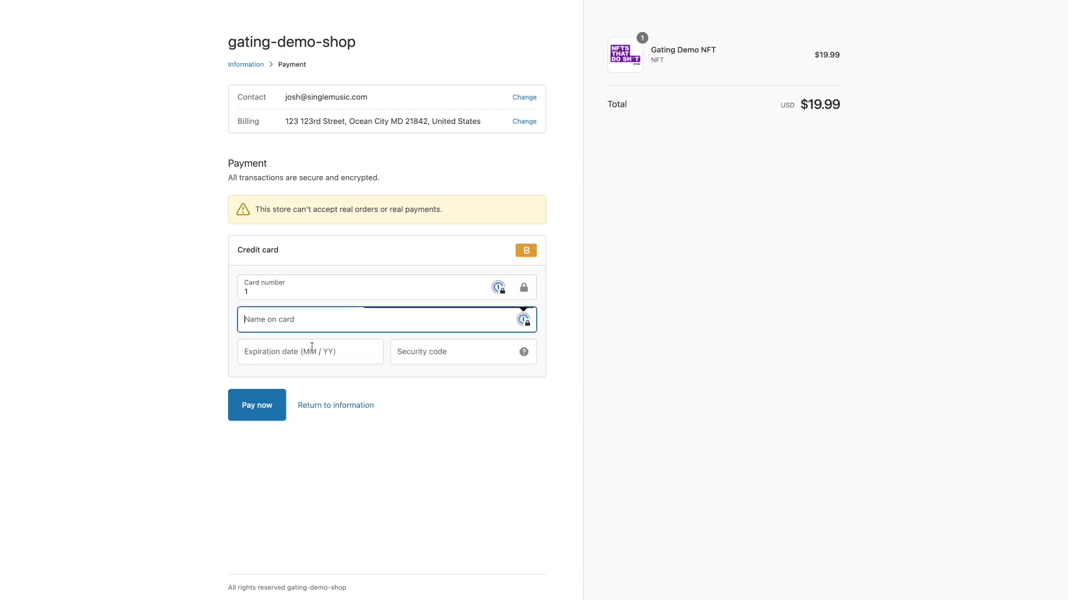
{"action": "type", "text": "1"}
{"action": "key", "text": "Tab"}
{"action": "type", "text": "02 / "}
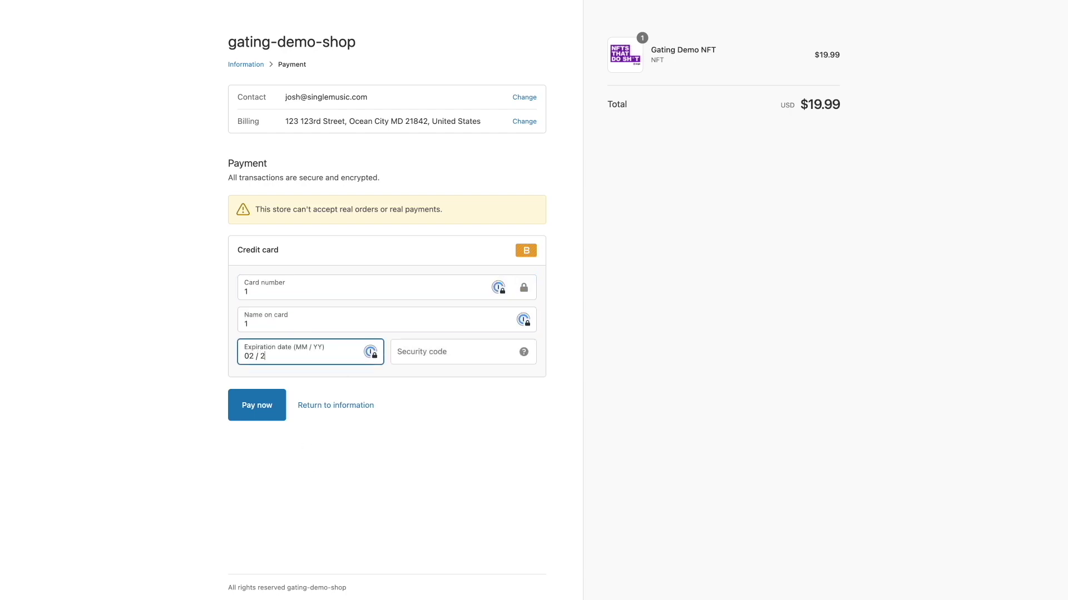
{"action": "type", "text": "24"}
{"action": "key", "text": "Tab"}
{"action": "type", "text": "123"}
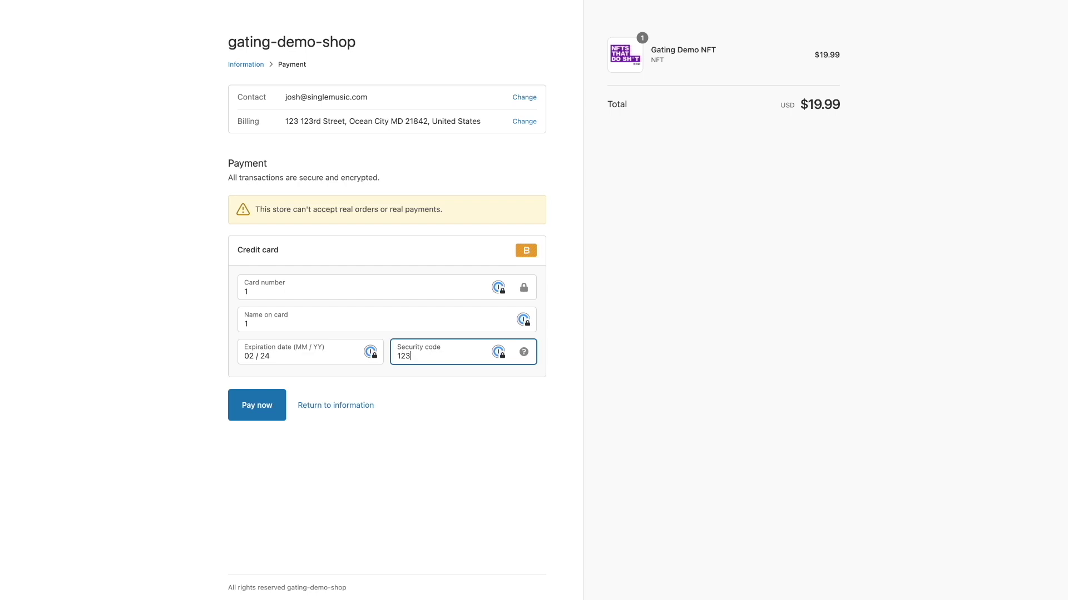
{"action": "left_click", "coordinate": [262, 420]}
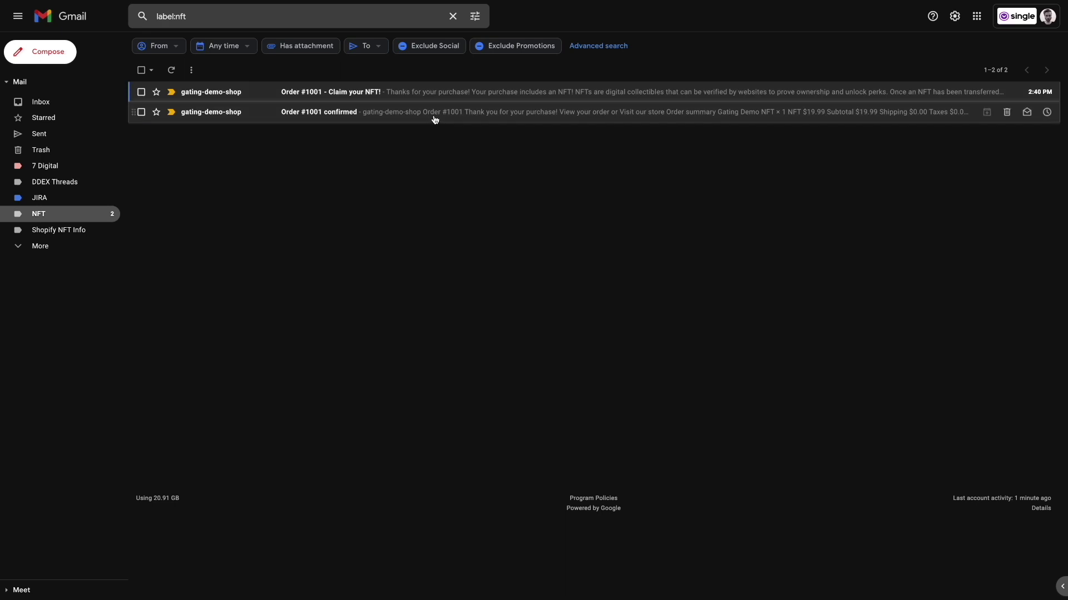
Read the order-confirmed e-mail, go back to the NFT list, and open Claim your NFT
{"action": "left_click", "coordinate": [435, 119]}
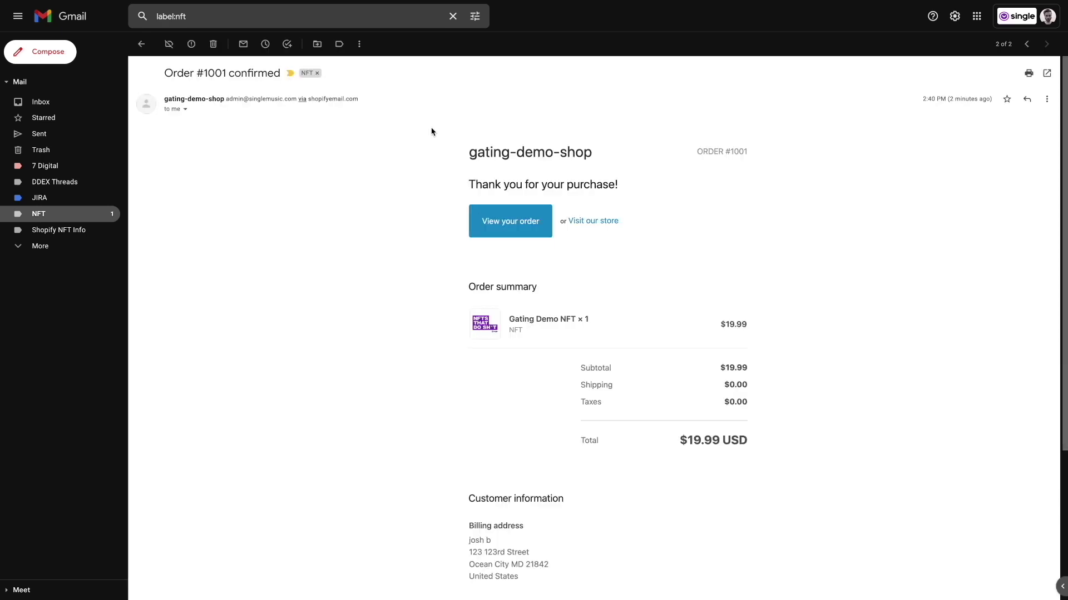
{"action": "left_click", "coordinate": [142, 44]}
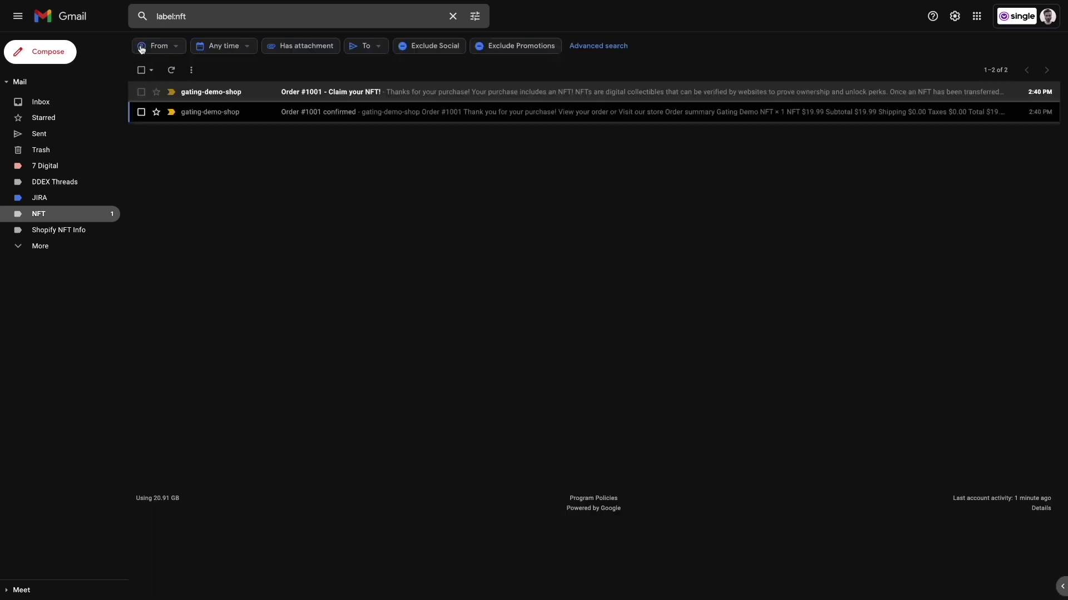
{"action": "left_click", "coordinate": [420, 91]}
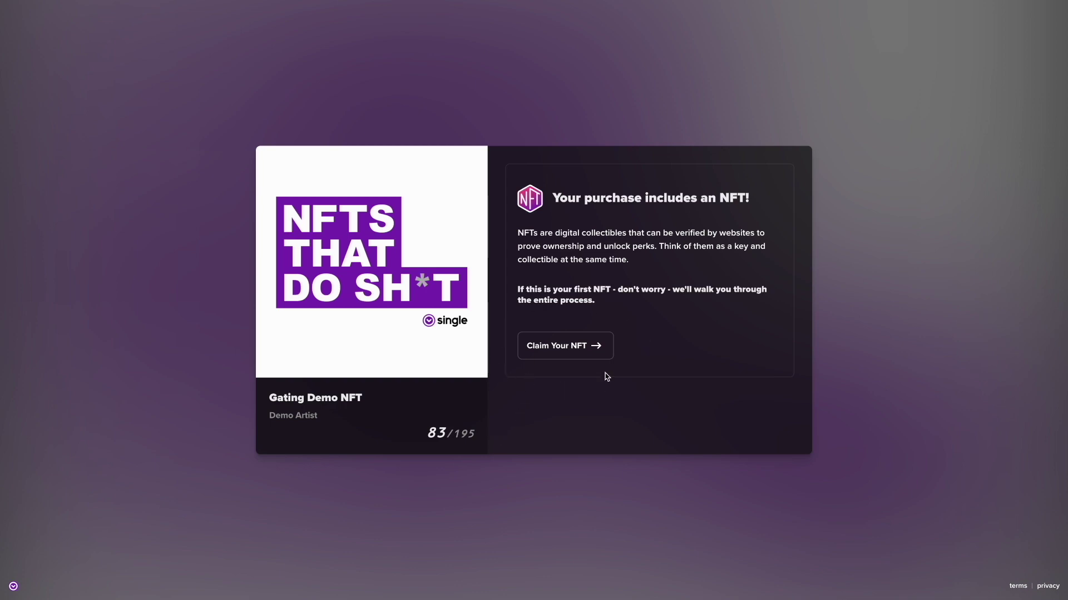
Claim the Gating Demo NFT and choose to connect an existing wallet
{"action": "left_click", "coordinate": [578, 353]}
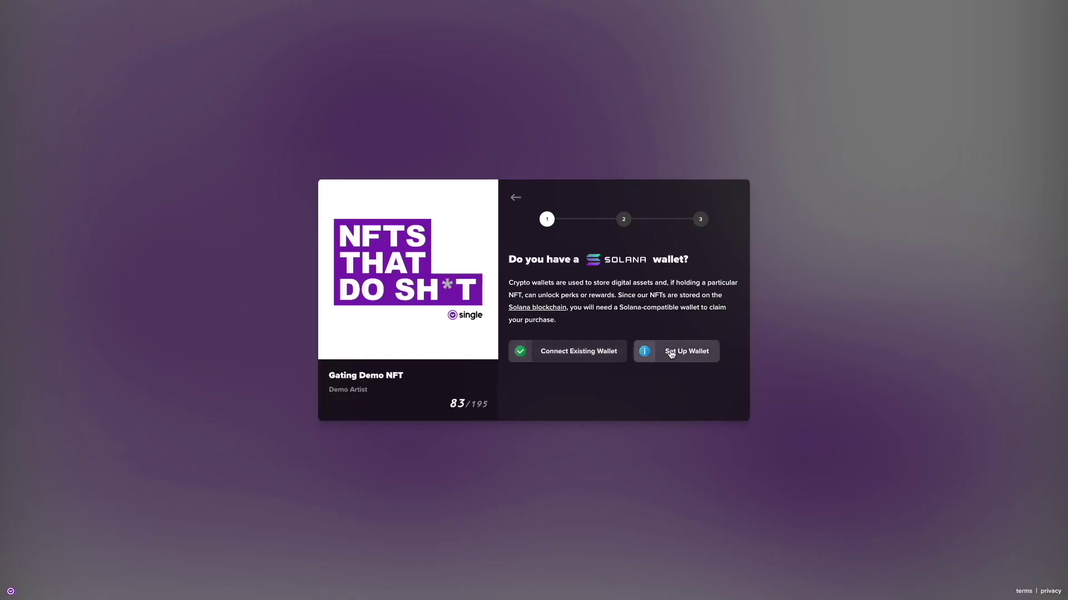
{"action": "left_click", "coordinate": [584, 364]}
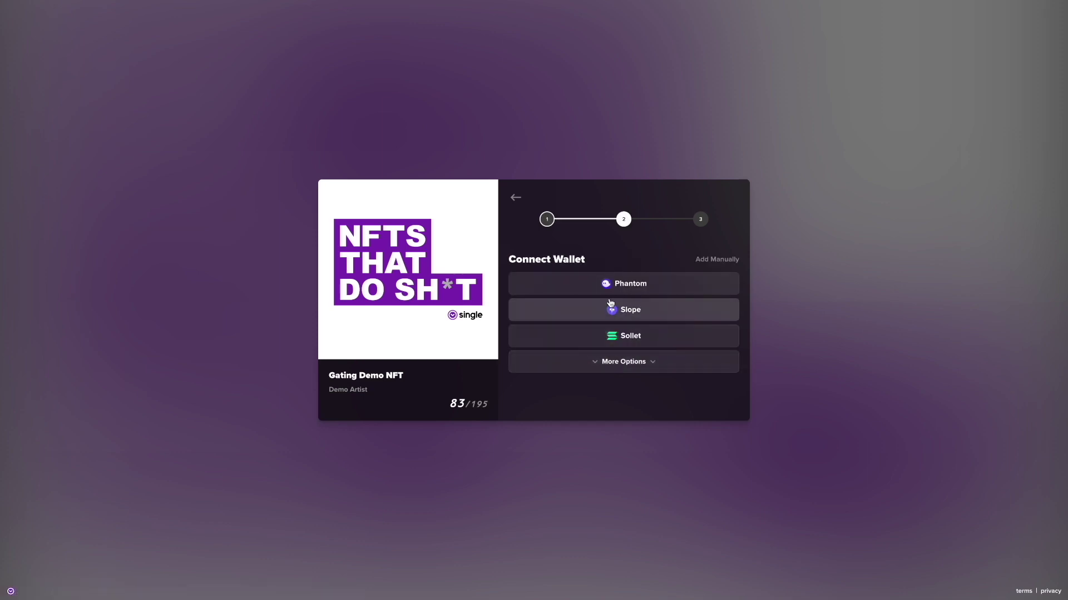
Connect Phantom by unlocking it with the wallet password
{"action": "left_click", "coordinate": [614, 287]}
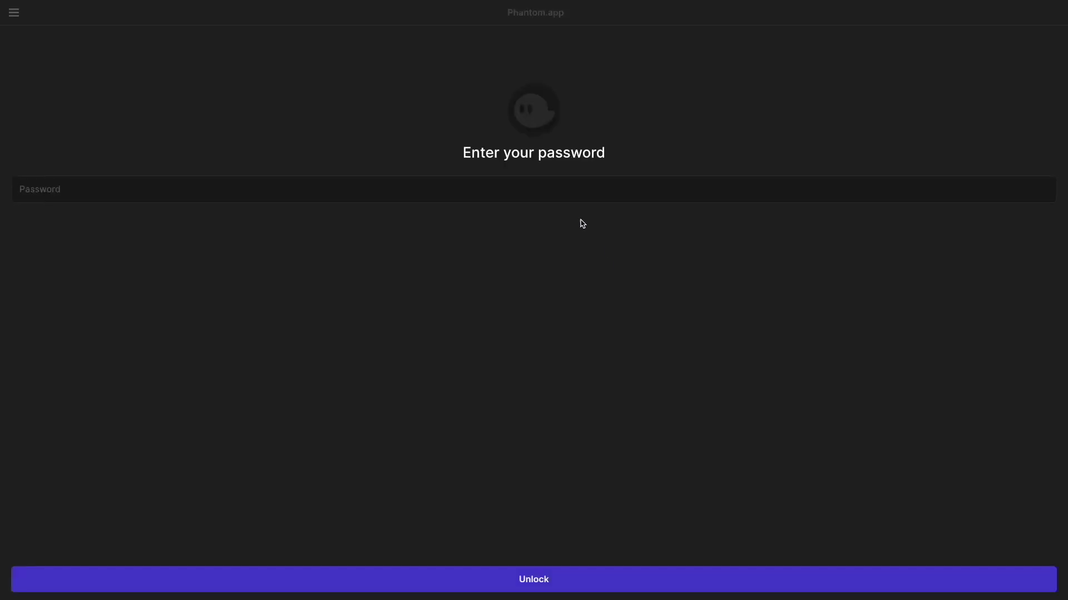
{"action": "left_click", "coordinate": [569, 193]}
{"action": "type", "text": "•"}
{"action": "left_click", "coordinate": [538, 579]}
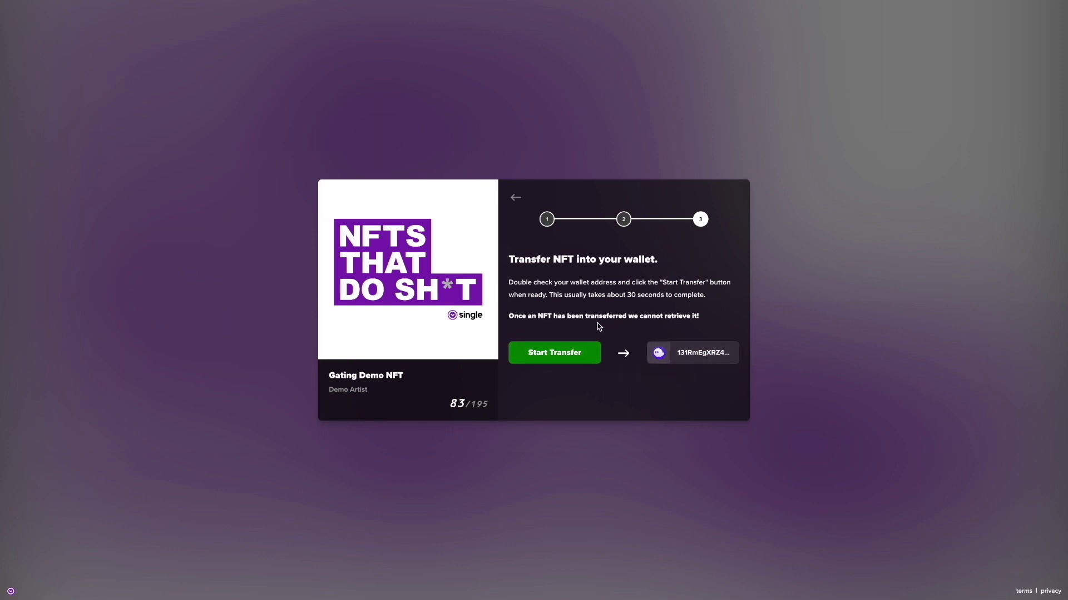
Transfer the Gating Demo NFT into the connected Phantom wallet
{"action": "left_click", "coordinate": [570, 351]}
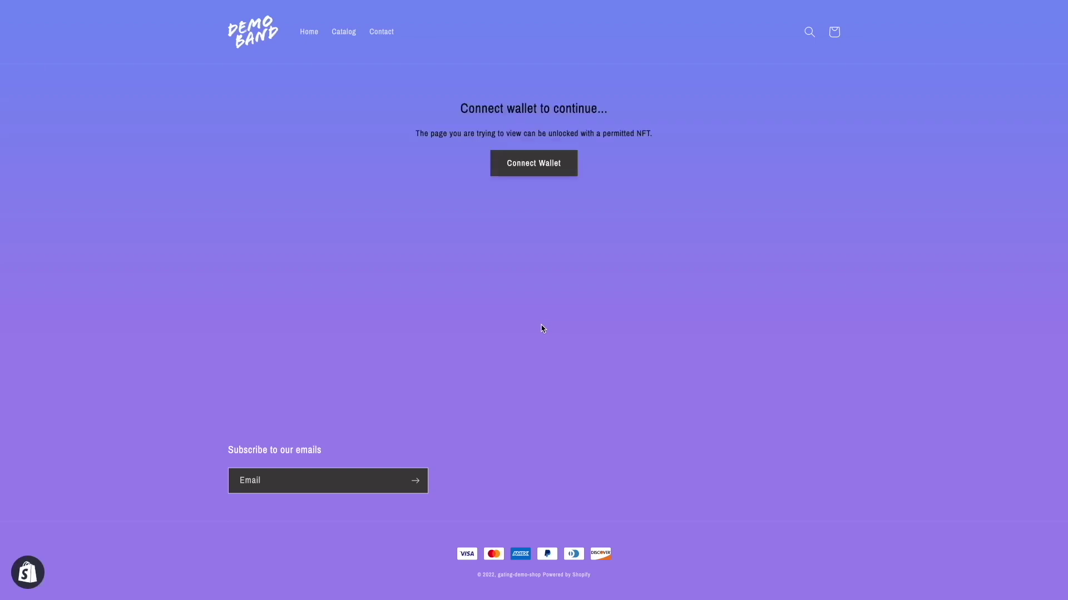
Connect the Phantom wallet to the shop's gated page and approve the connection
{"action": "left_click", "coordinate": [547, 163]}
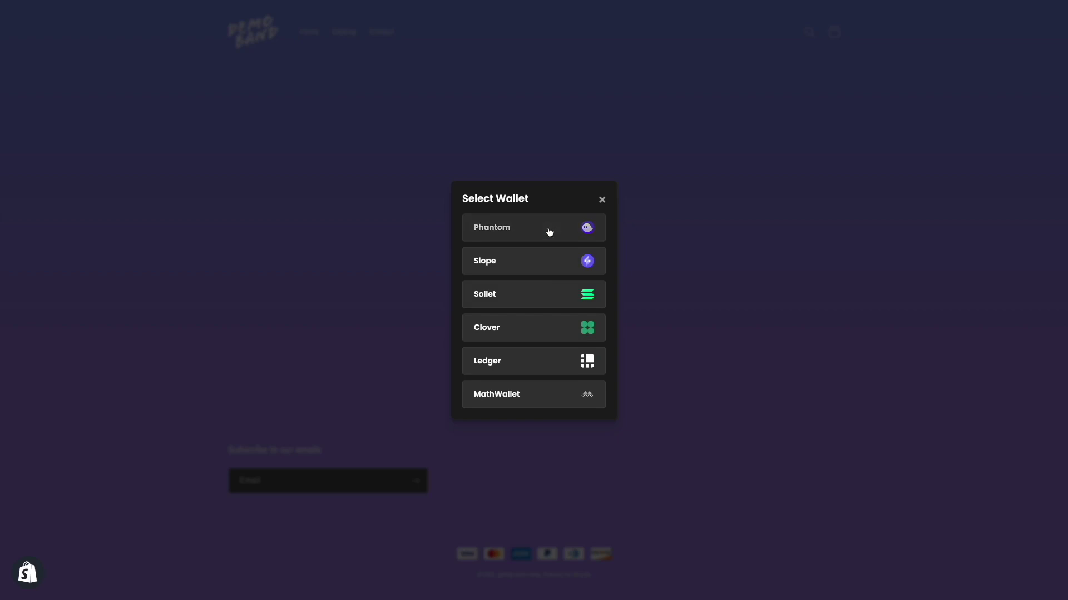
{"action": "left_click", "coordinate": [548, 232]}
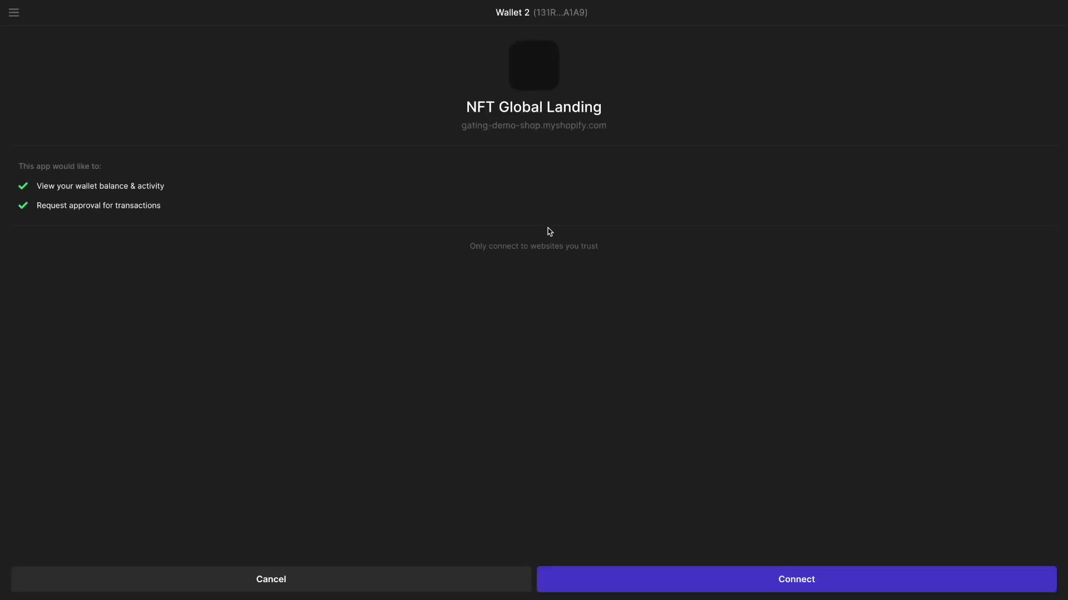
{"action": "left_click", "coordinate": [815, 580]}
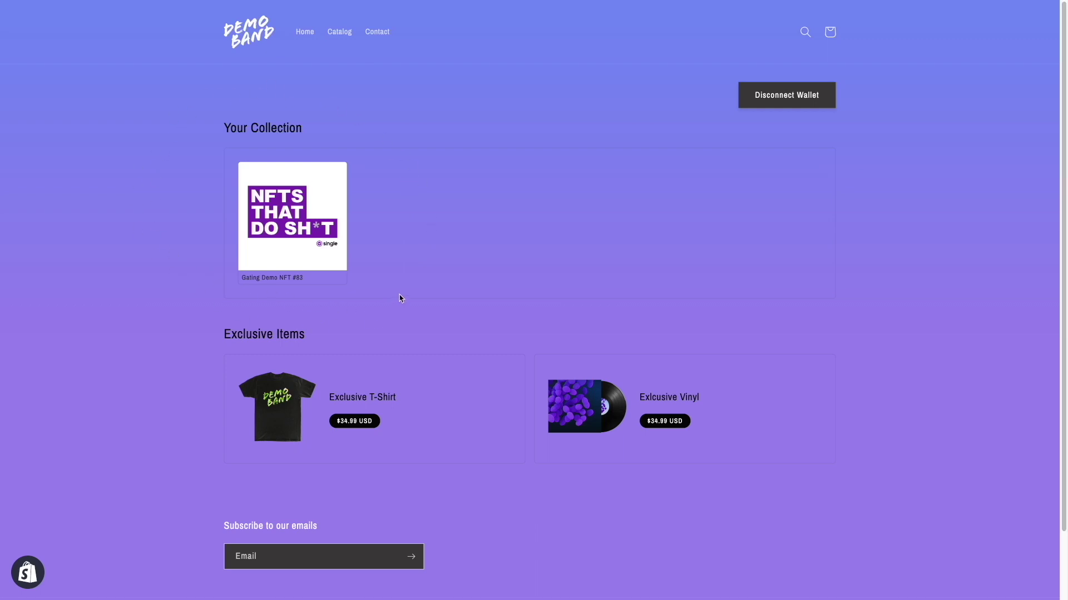
Open the Exclusive T-Shirt product page and choose size M at $34.99
{"action": "left_click", "coordinate": [399, 447]}
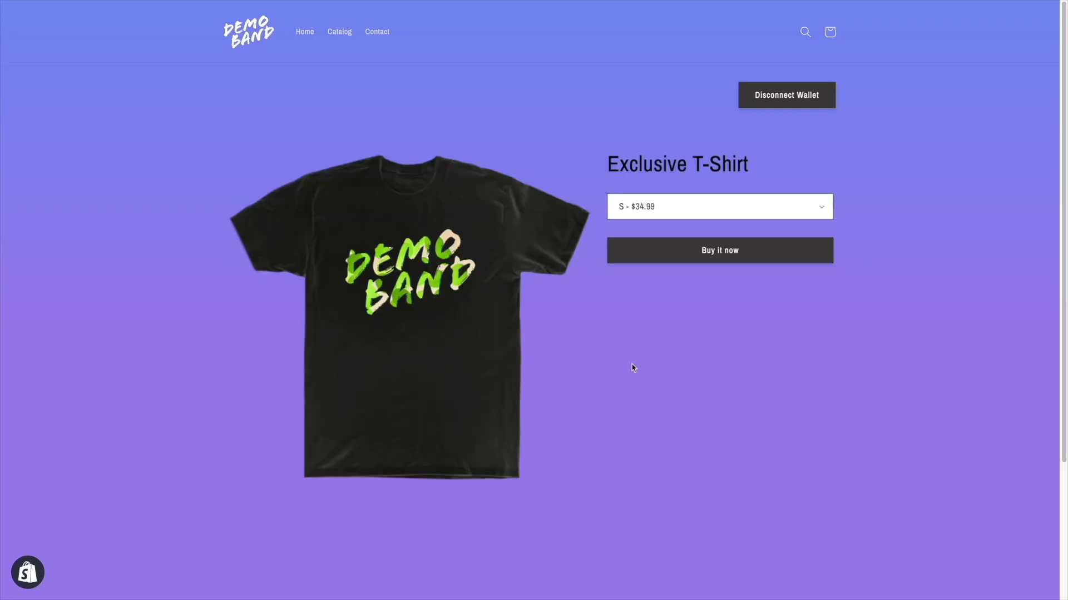
{"action": "left_click", "coordinate": [707, 213]}
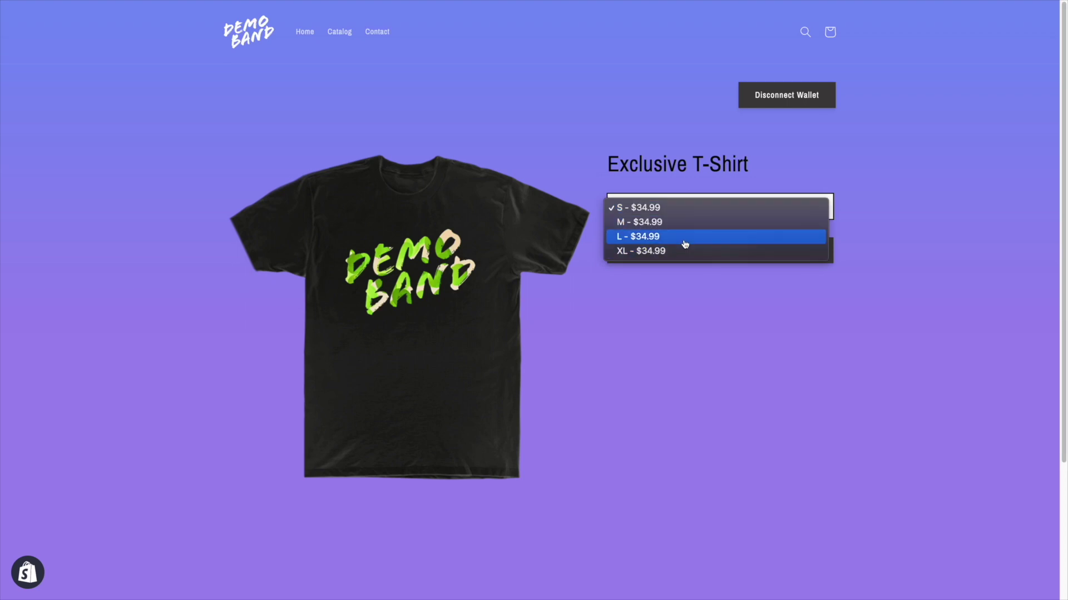
{"action": "left_click", "coordinate": [685, 223]}
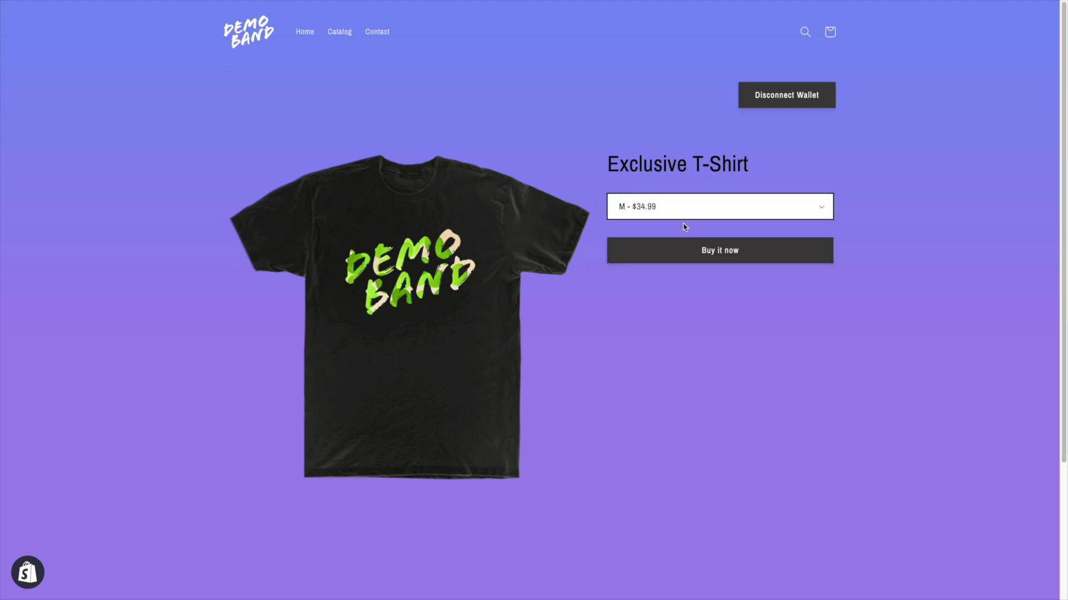
Start Buy it now checkout and enter the email, first name, last name and street address
{"action": "left_click", "coordinate": [679, 249]}
{"action": "type", "text": "jo"}
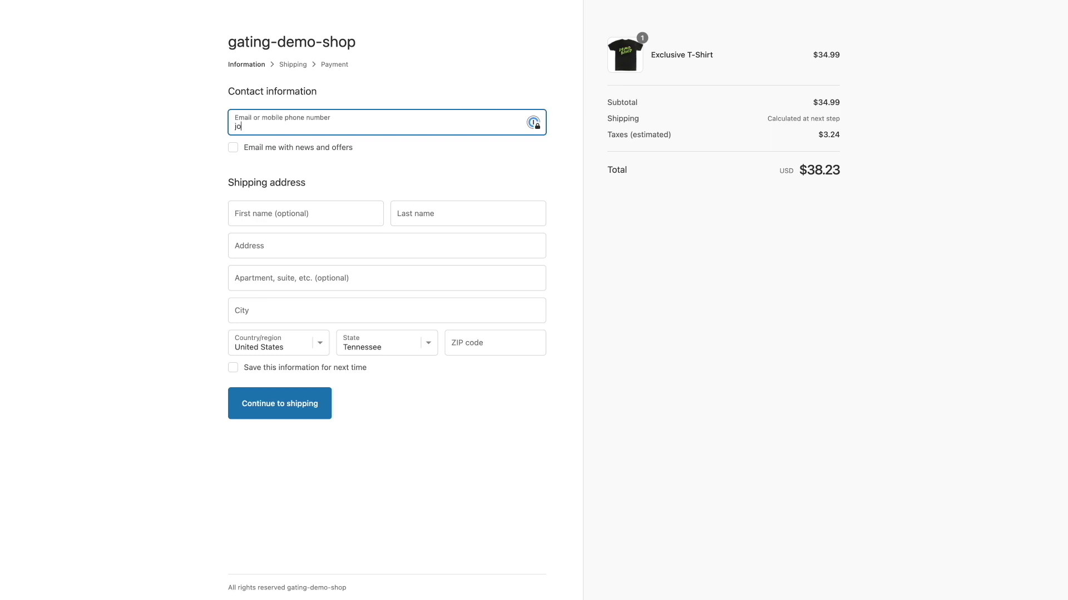
{"action": "type", "text": "sh"}
{"action": "key", "text": "Tab"}
{"action": "key", "text": "Tab"}
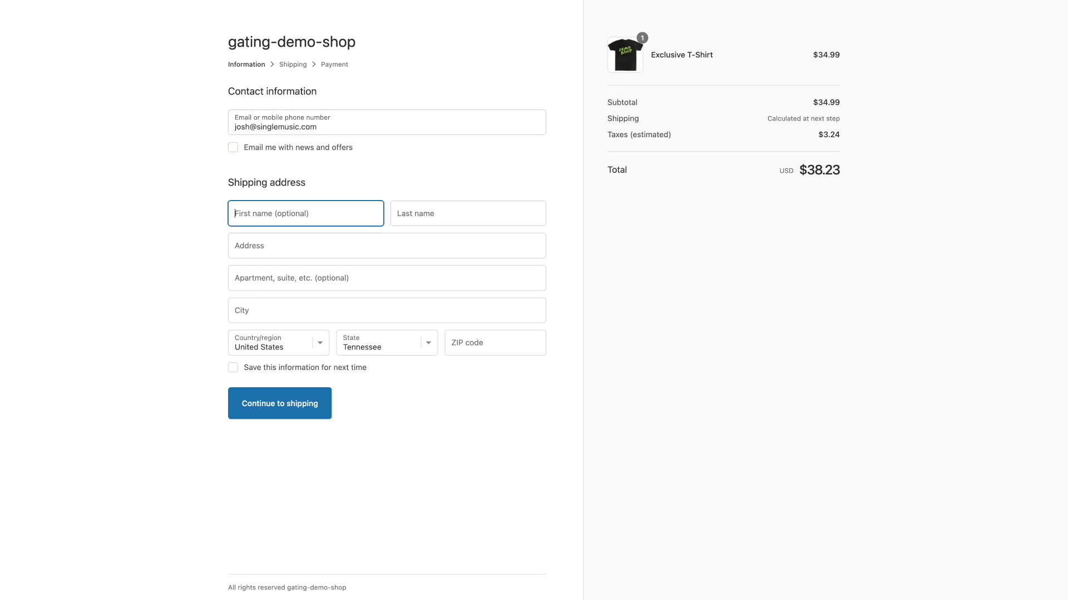
{"action": "type", "text": "josh"}
{"action": "key", "text": "Tab"}
{"action": "type", "text": "b"}
{"action": "key", "text": "Tab"}
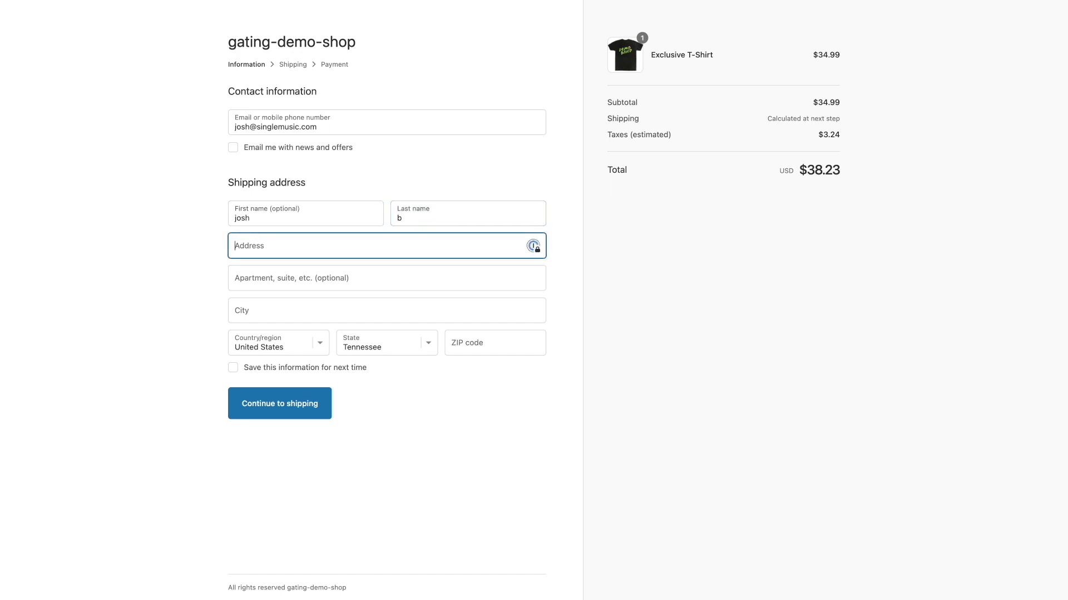
{"action": "type", "text": "1234"}
Accept the suggested address, keep free Economy shipping and proceed to the payment step
{"action": "left_click", "coordinate": [383, 296]}
{"action": "left_click", "coordinate": [312, 403]}
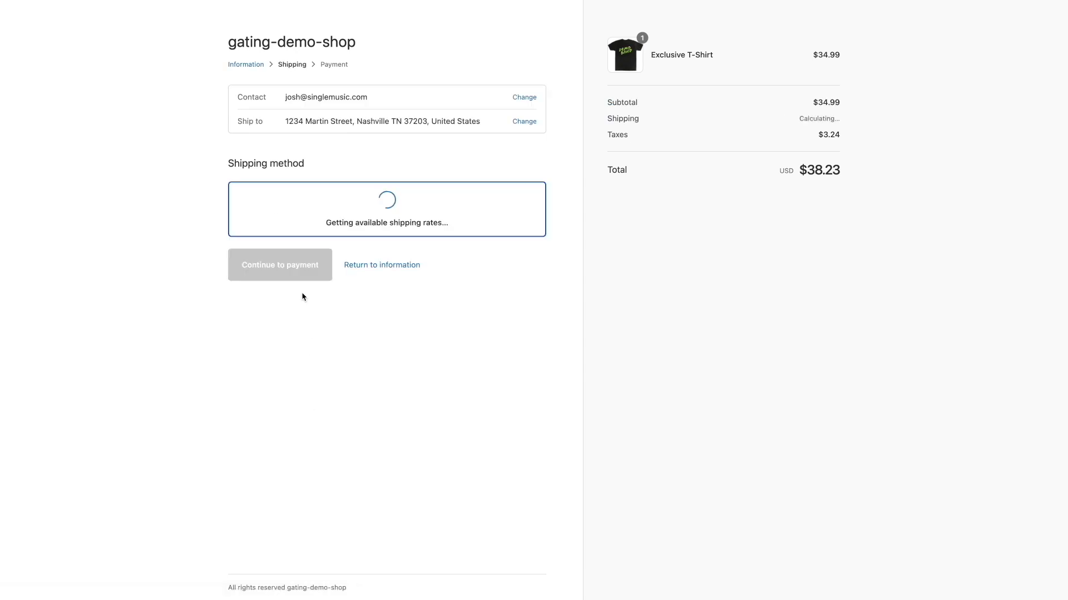
{"action": "left_click", "coordinate": [305, 238]}
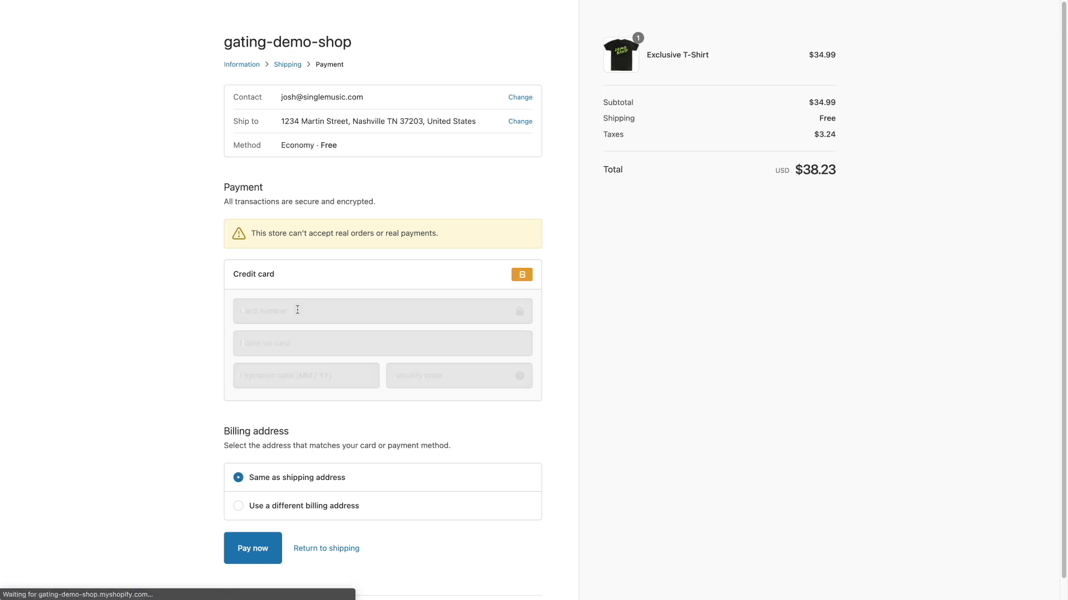
Fill in card number, name on card, expiration date and security code, then pay $38.23
{"action": "left_click", "coordinate": [297, 310]}
{"action": "type", "text": "1"}
{"action": "left_click", "coordinate": [295, 343]}
{"action": "type", "text": "1"}
{"action": "left_click", "coordinate": [295, 375]}
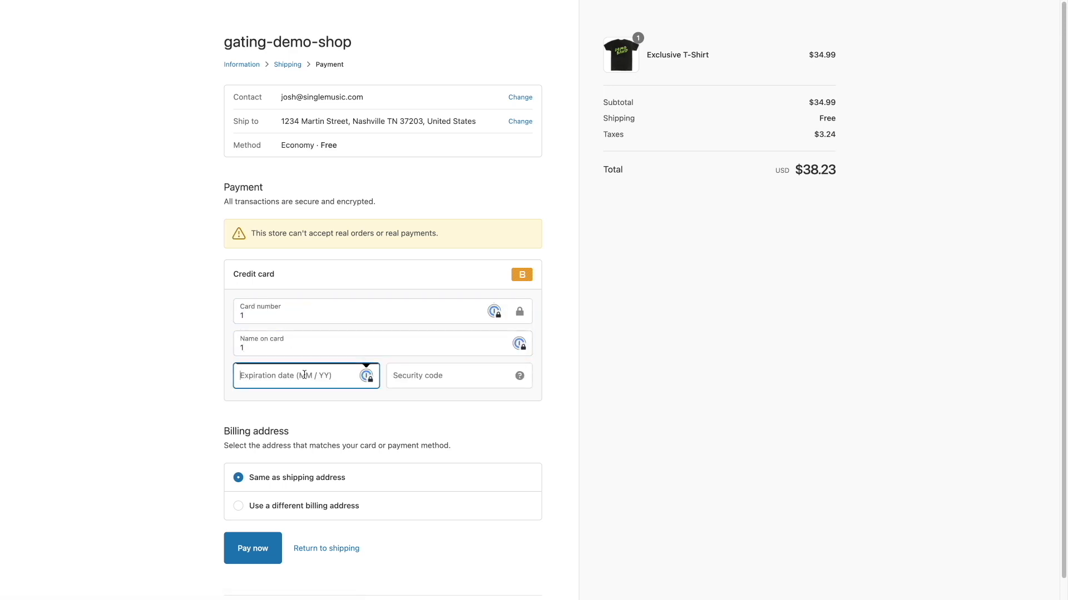
{"action": "type", "text": "02 / 24"}
{"action": "key", "text": "Tab"}
{"action": "type", "text": "123"}
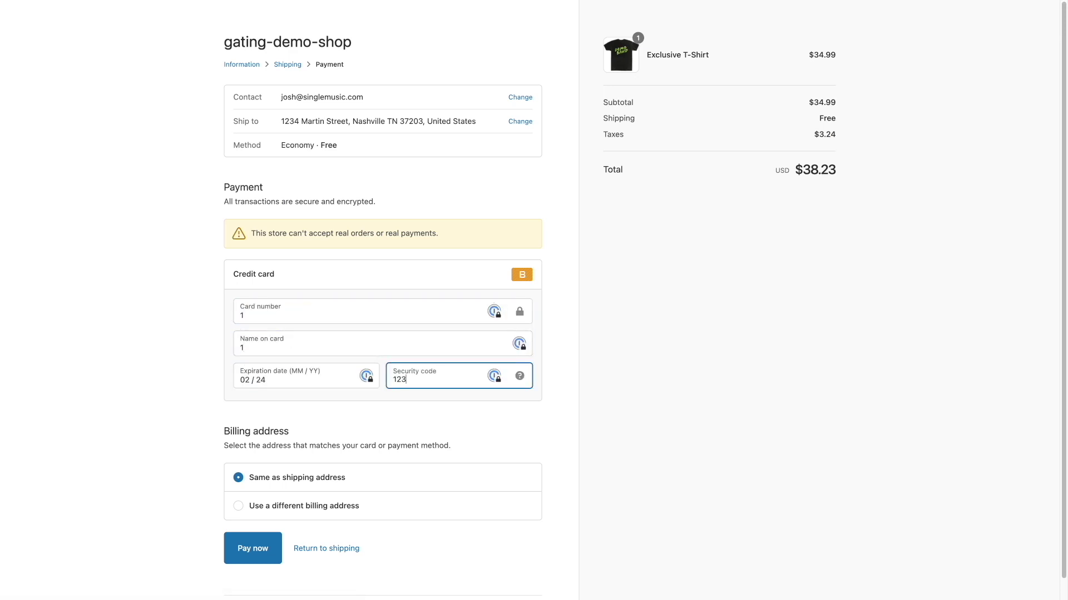
{"action": "left_click", "coordinate": [255, 548]}
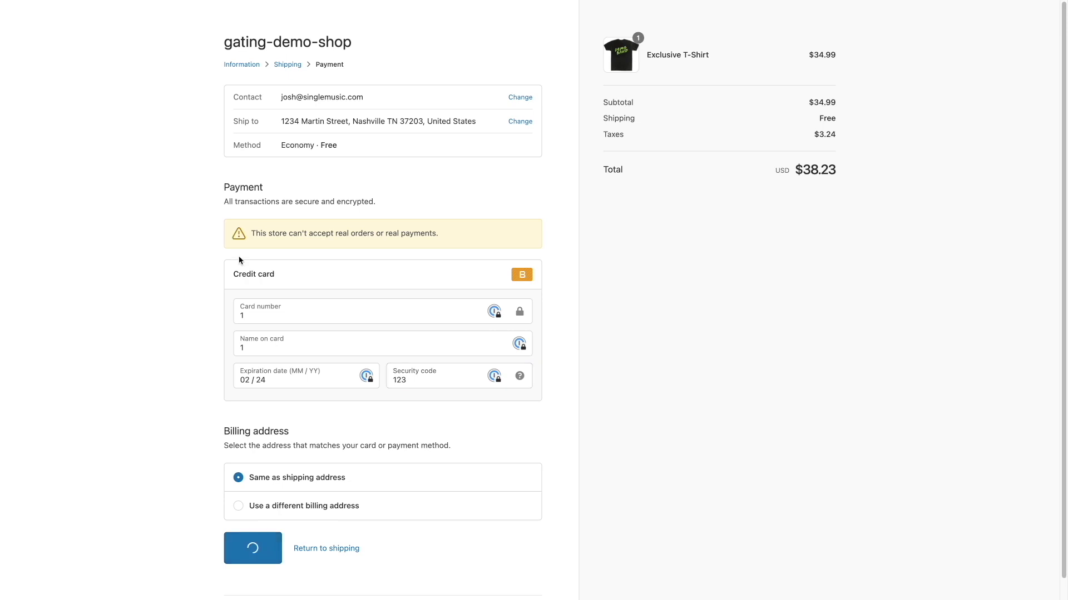